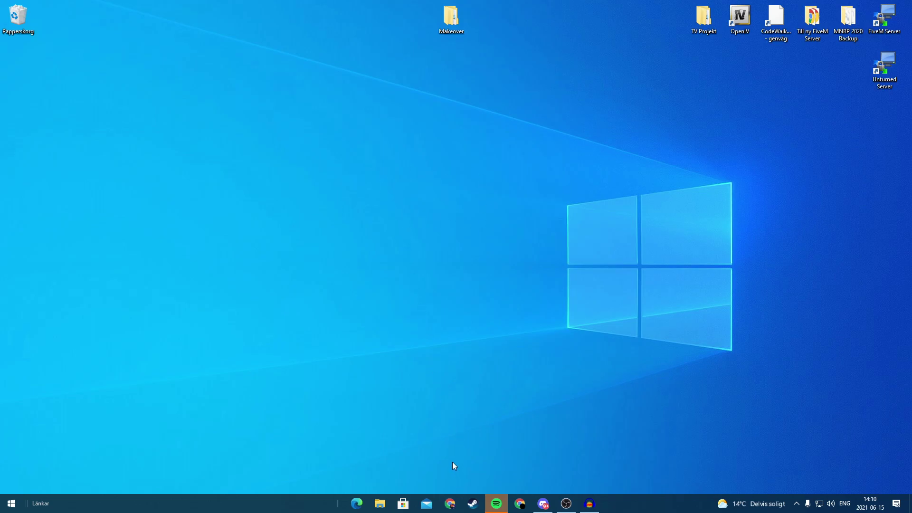
# Step: Search Google for "fivem" in Chrome and open the official fivem.net website
pyautogui.click(450, 502)
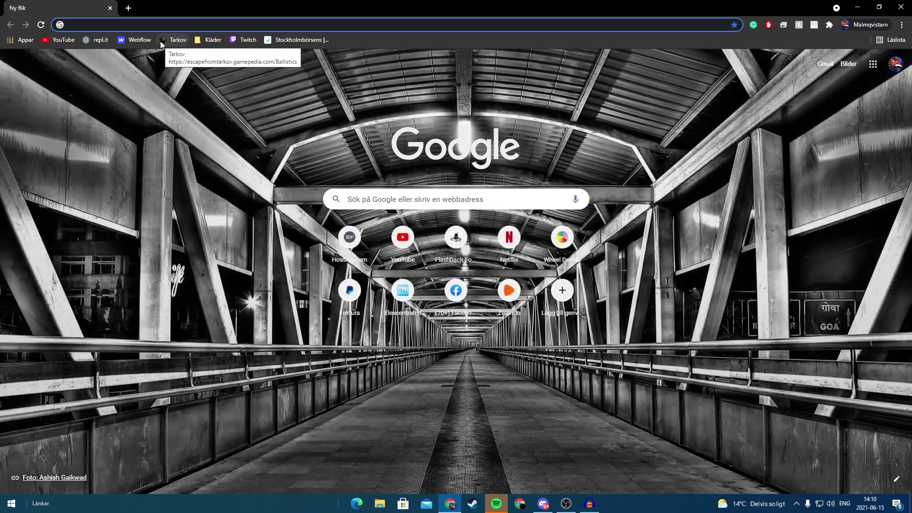
pyautogui.write('fivem')
pyautogui.press('Return')
pyautogui.doubleClick(155, 53)
pyautogui.press('BackSpace')
pyautogui.press('Return')
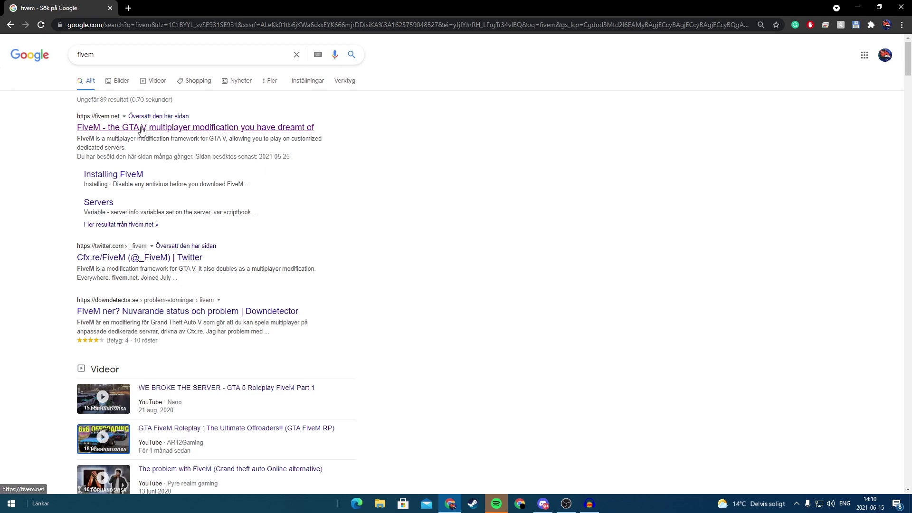
pyautogui.click(123, 130)
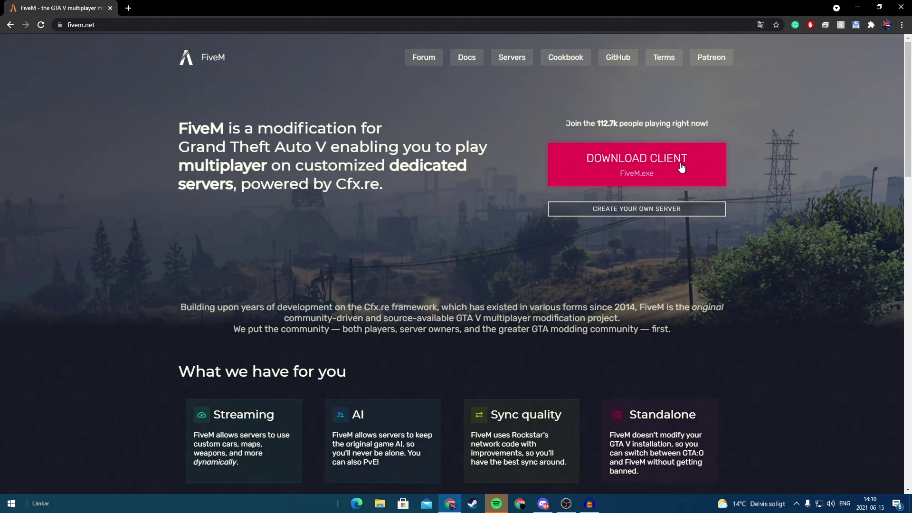
# Step: Download the FiveM client, reading through and agreeing to the Cfx.re Platform Service Agreement
pyautogui.click(681, 168)
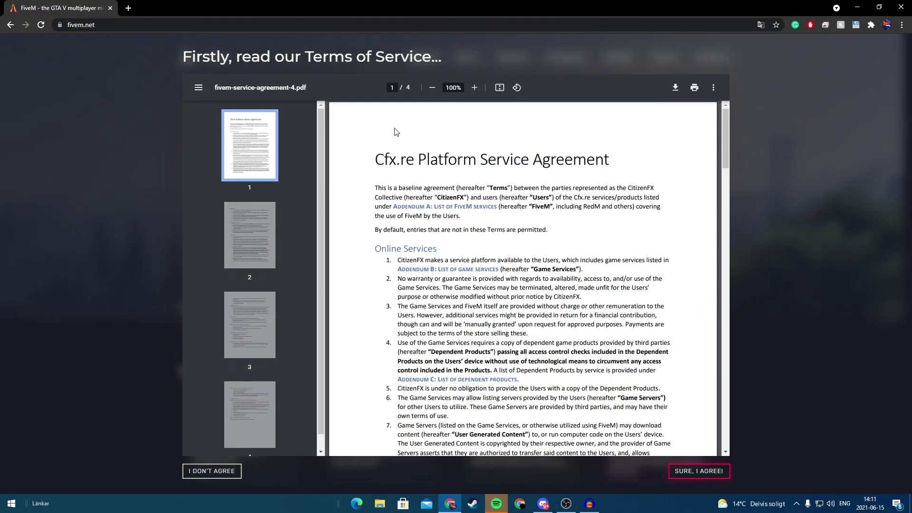
pyautogui.scroll(-15, 536, 311)
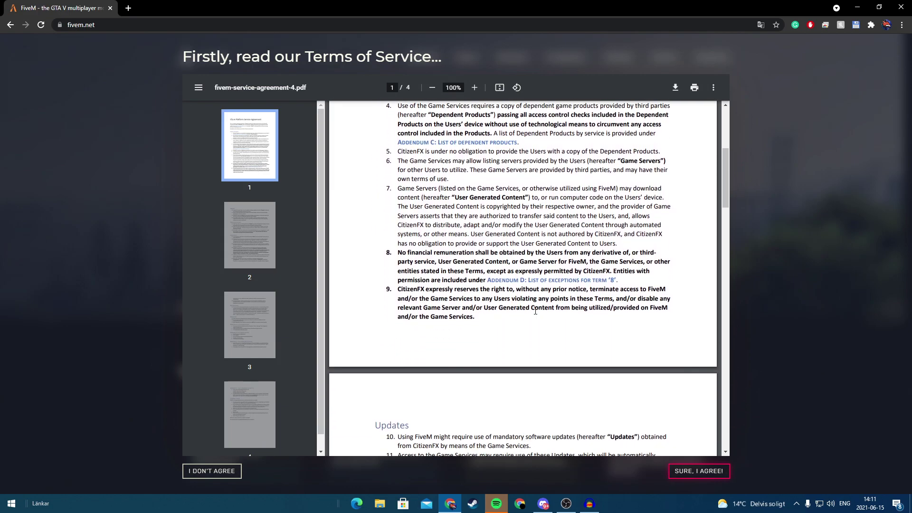
pyautogui.scroll(-15, 352, 239)
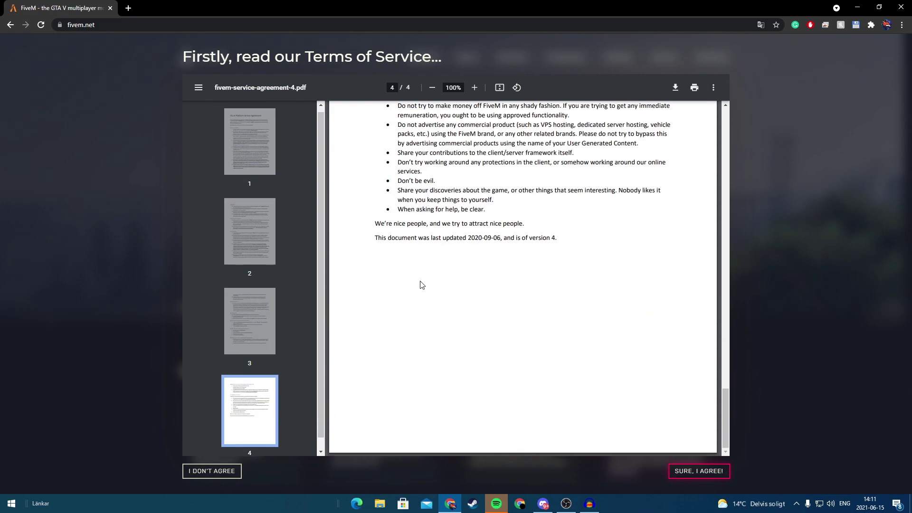
pyautogui.click(688, 471)
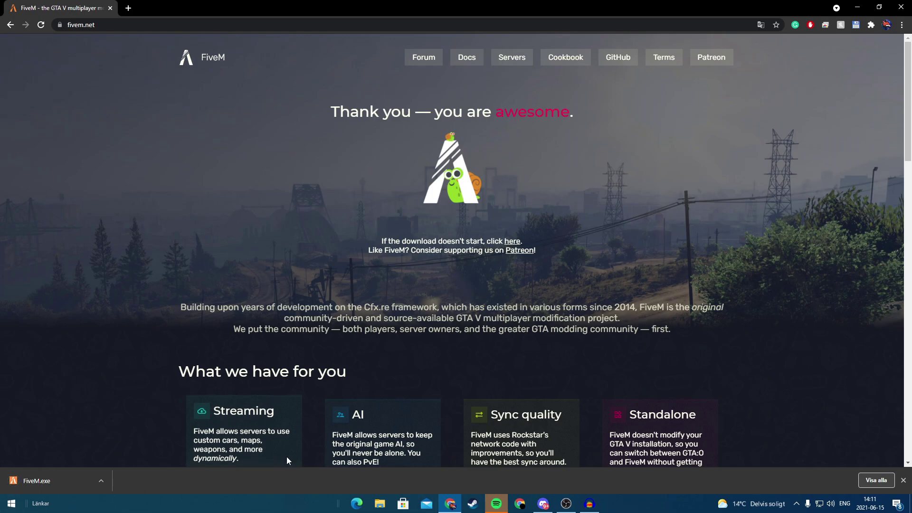
# Step: Show the downloaded FiveM.exe in its folder and delete the other files in Downloads
pyautogui.click(98, 480)
pyautogui.click(128, 454)
pyautogui.moveTo(294, 4); pyautogui.dragTo(360, 46)
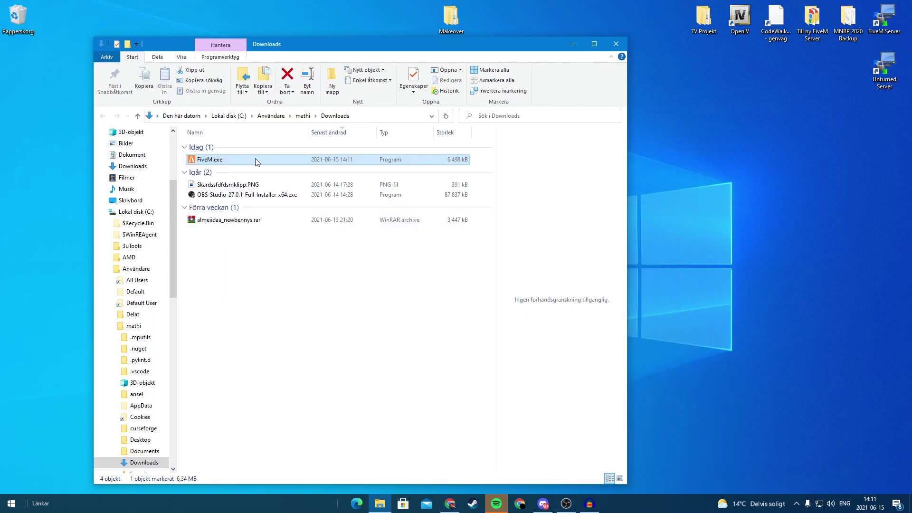
pyautogui.moveTo(243, 276); pyautogui.dragTo(235, 187)
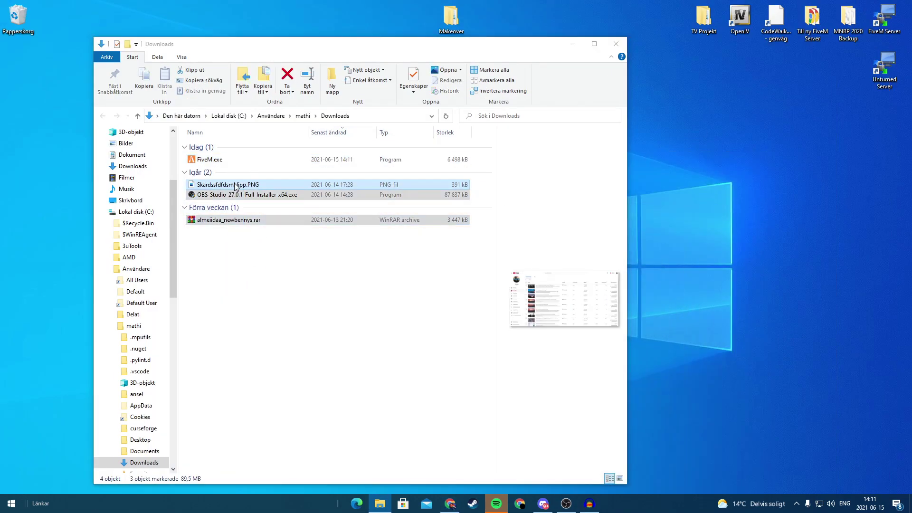
pyautogui.press('Delete')
# Step: Create a new folder named FiveM in Downloads
pyautogui.rightClick(262, 210)
pyautogui.moveTo(302, 332)
pyautogui.click(408, 333)
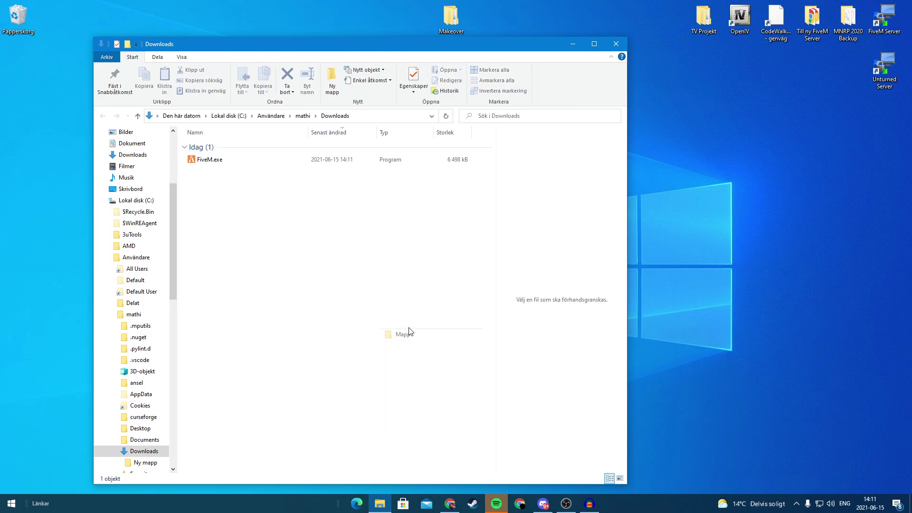
pyautogui.write('FiveM')
pyautogui.press('Return')
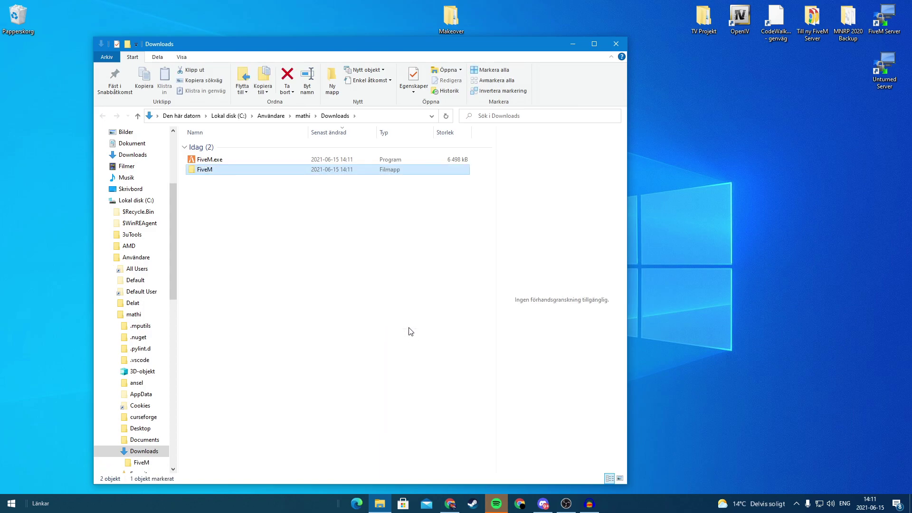
# Step: Move FiveM.exe into the new FiveM folder
pyautogui.keyDown('ctrl'); pyautogui.click(220, 158); pyautogui.keyUp('ctrl')
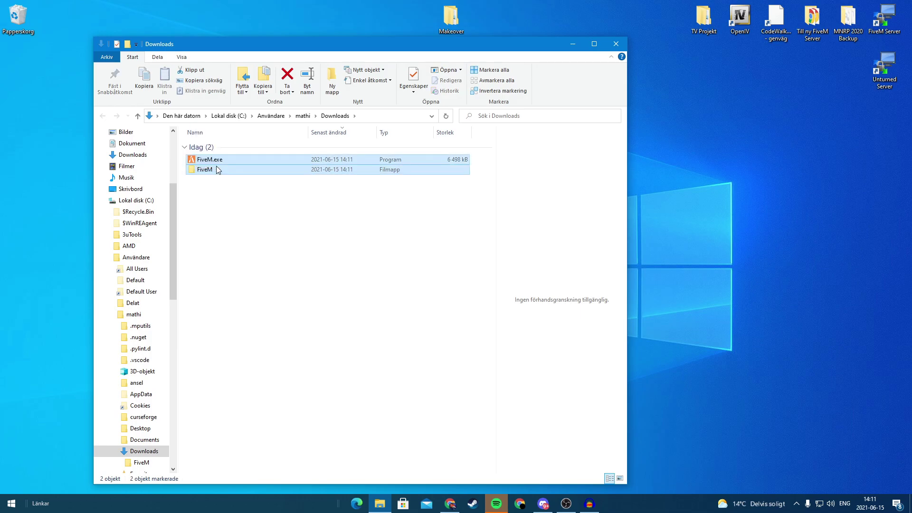
pyautogui.click(216, 190)
pyautogui.moveTo(209, 159); pyautogui.dragTo(215, 169)
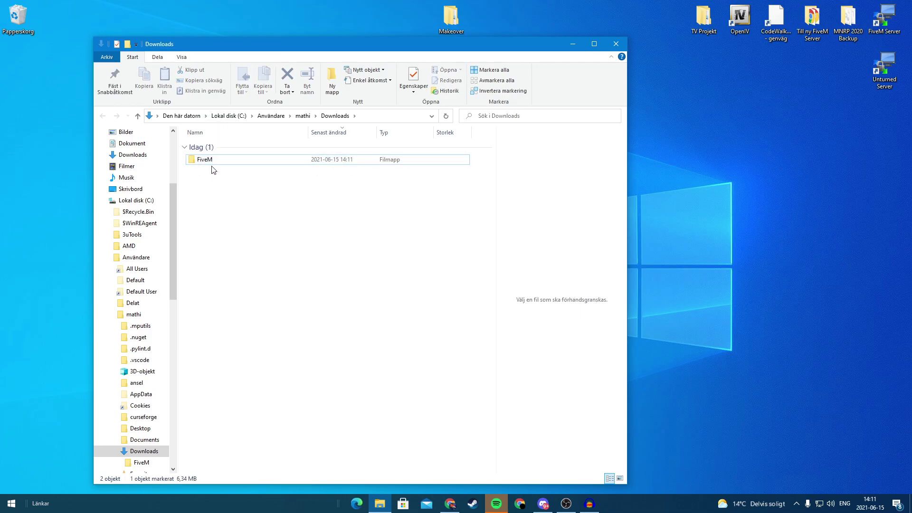
# Step: Run FiveM.exe from the FiveM folder and accept the update of the local game data
pyautogui.doubleClick(214, 162)
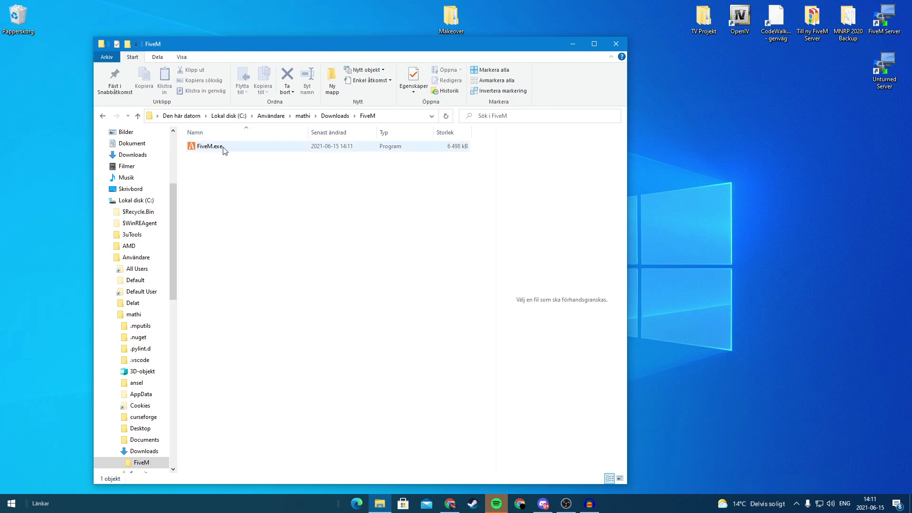
pyautogui.doubleClick(224, 149)
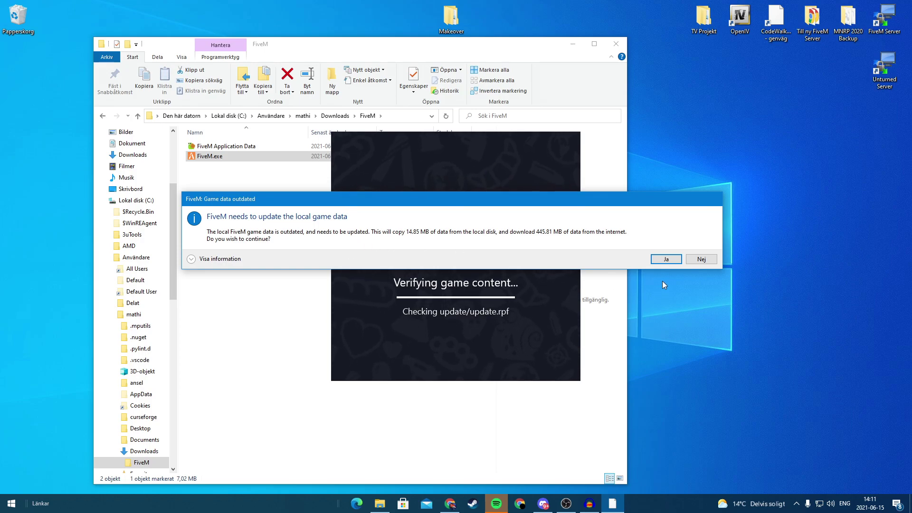
pyautogui.click(666, 259)
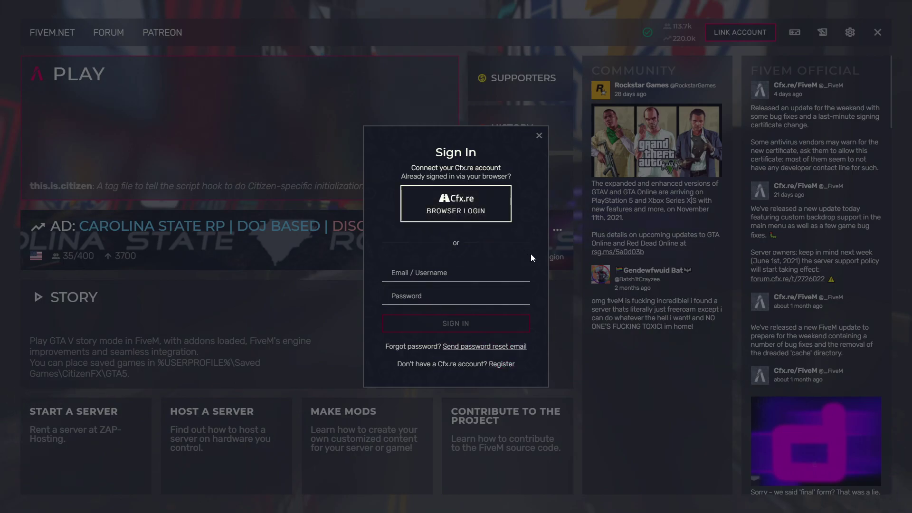
# Step: Link the Cfx.re account through the browser login, allow the site to open FiveM, and continue to the main menu
pyautogui.click(490, 215)
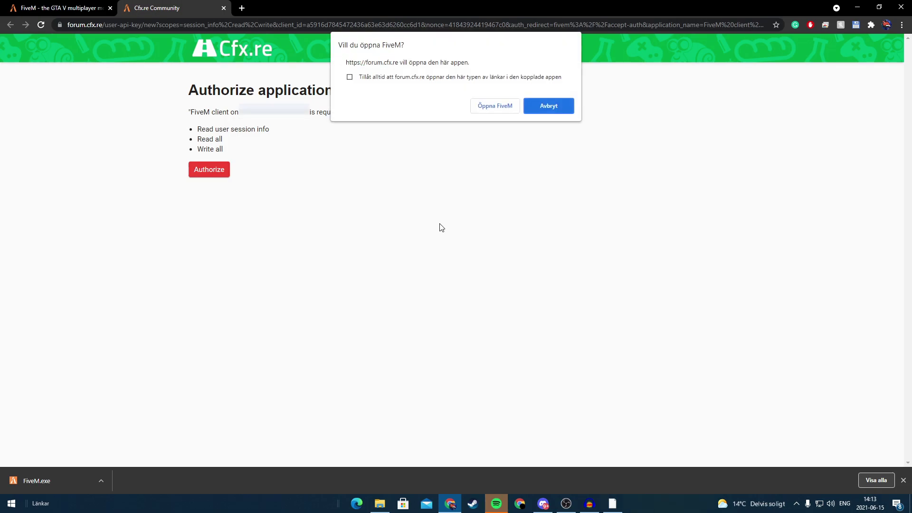
pyautogui.click(514, 111)
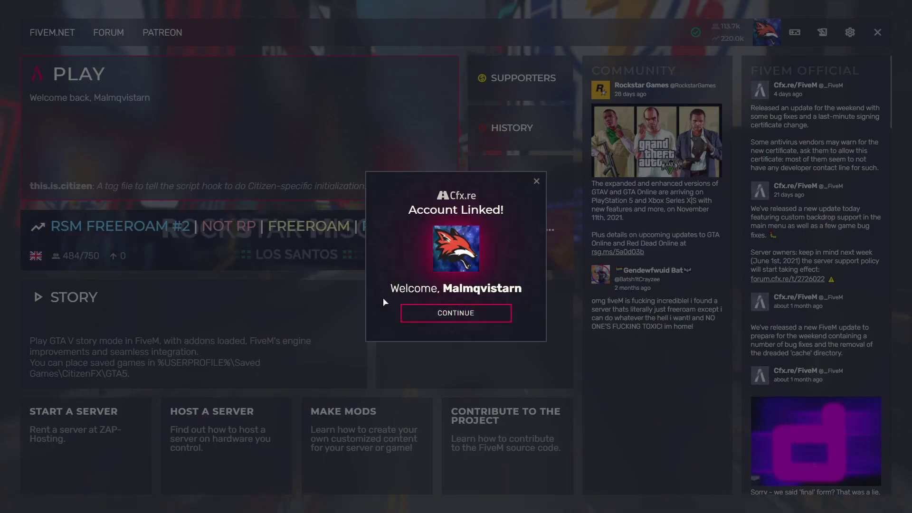
pyautogui.click(460, 316)
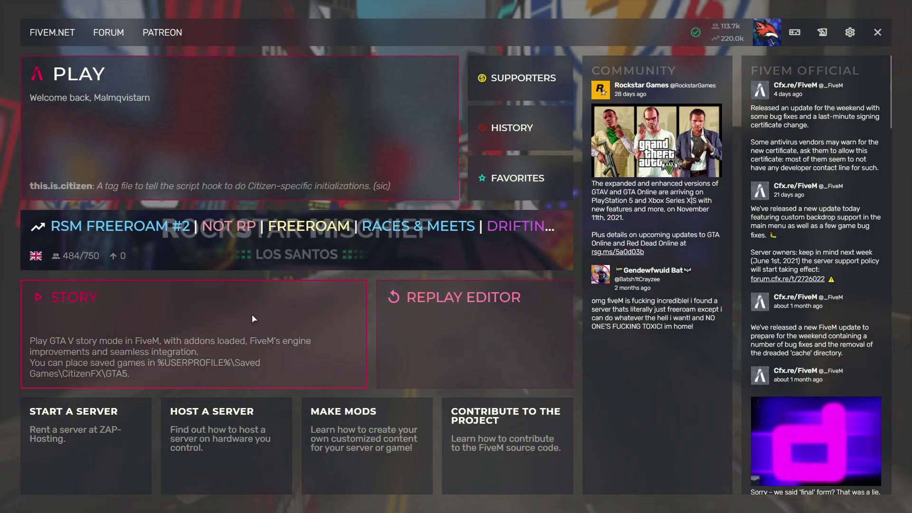
pyautogui.click(210, 312)
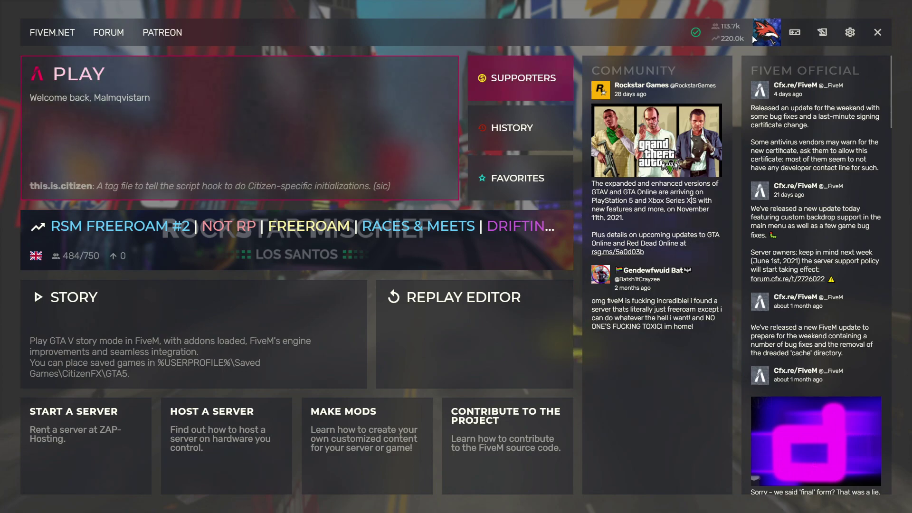
# Step: Examine FiveM's account, connection, game and interface settings, including the player name field, and return to the main menu
pyautogui.click(850, 33)
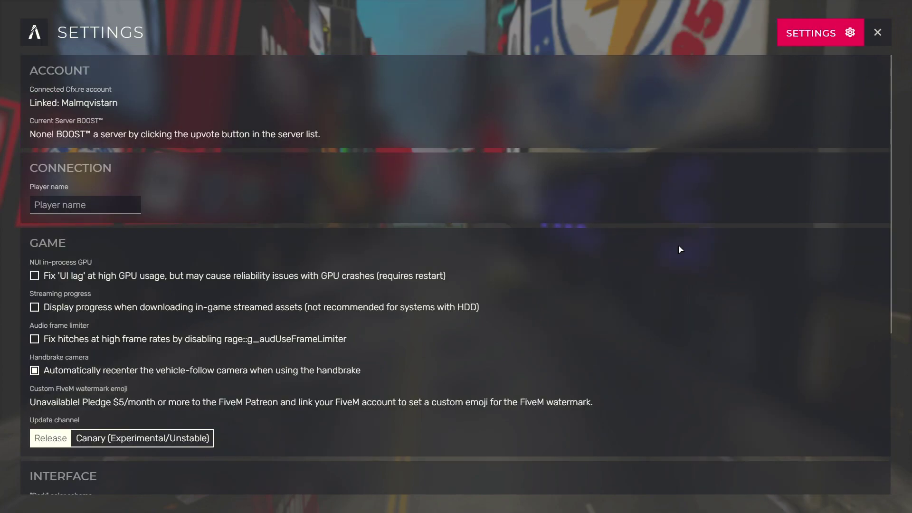
pyautogui.scroll(-1, 150, 272)
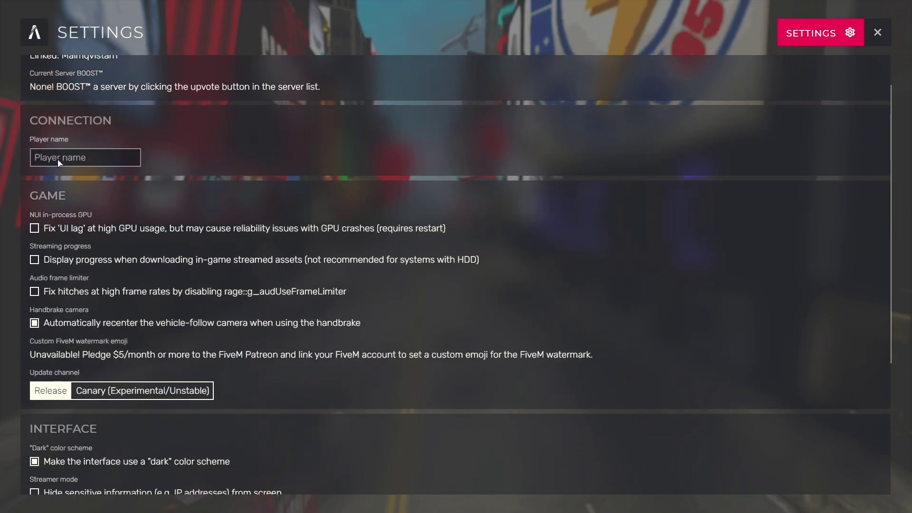
pyautogui.scroll(-4, 157, 190)
pyautogui.scroll(5, 179, 238)
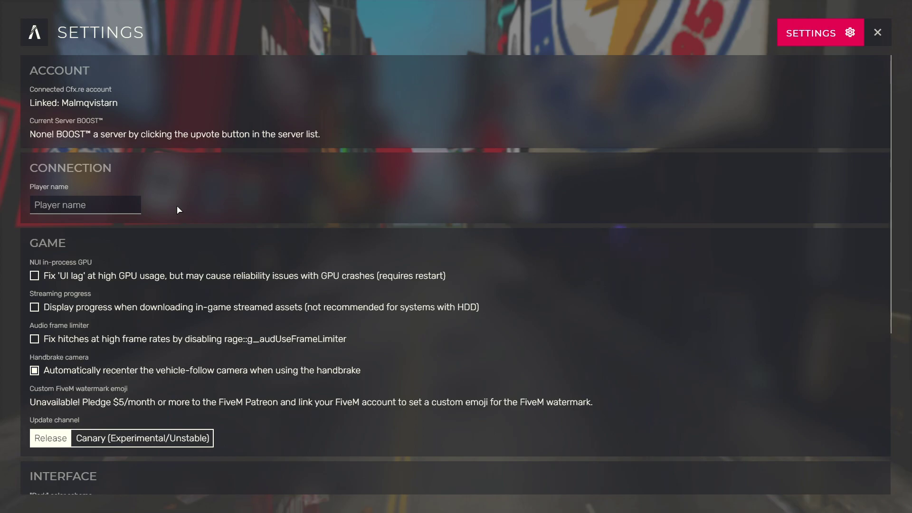
pyautogui.scroll(-4, 242, 273)
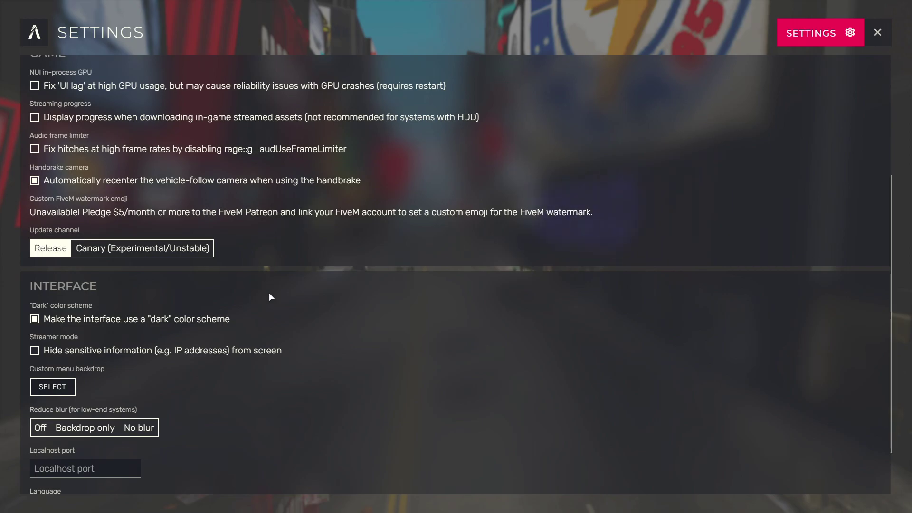
pyautogui.scroll(-2, 268, 292)
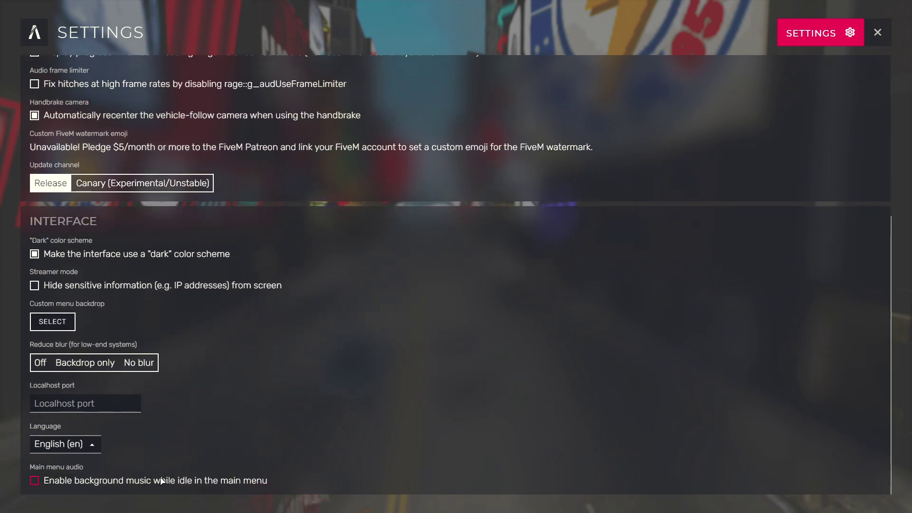
pyautogui.scroll(6, 169, 398)
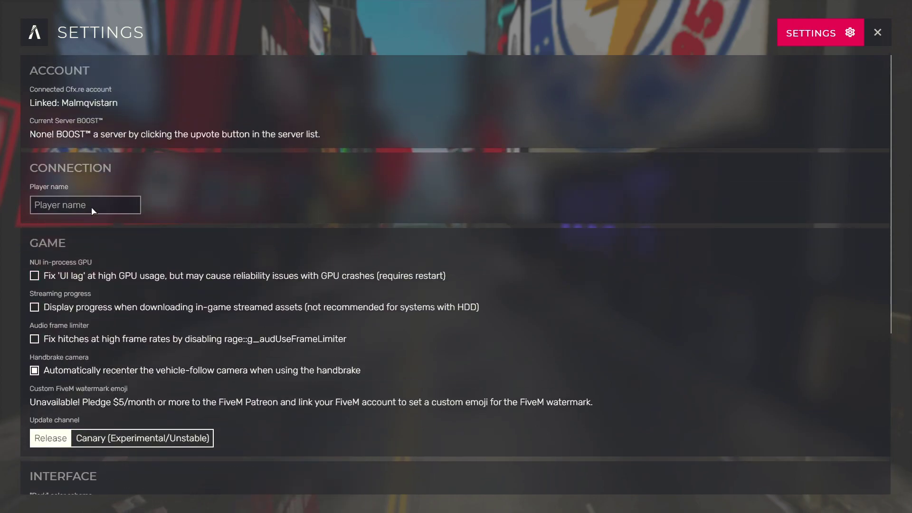
pyautogui.click(850, 32)
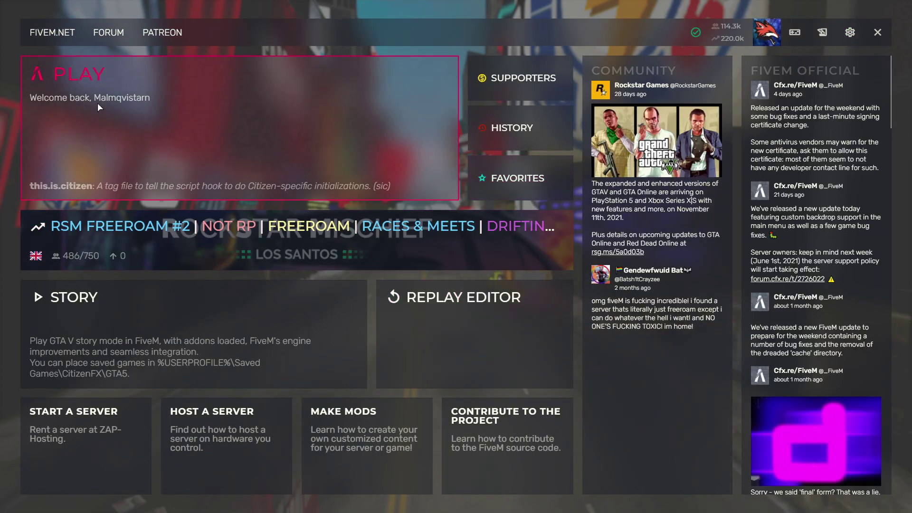
# Step: Open the server list and browse the available servers
pyautogui.click(98, 103)
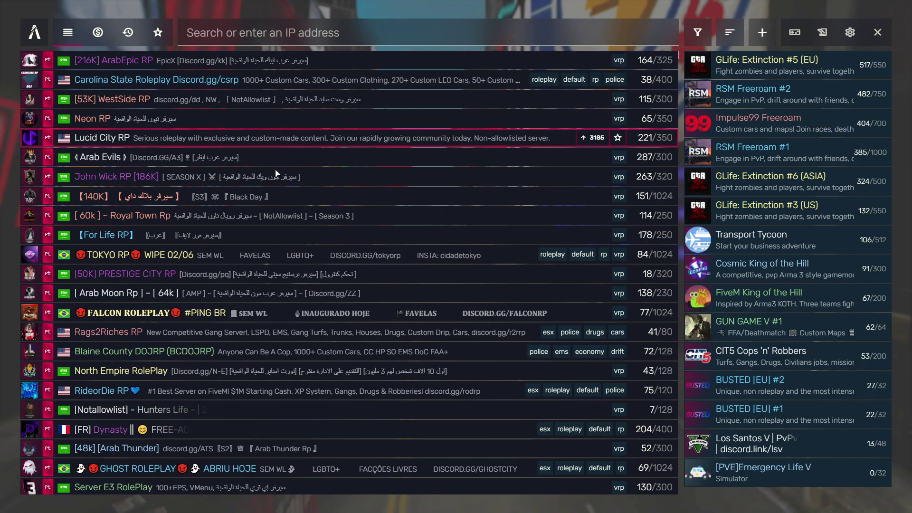
pyautogui.scroll(-5, 277, 195)
pyautogui.scroll(-20, 280, 222)
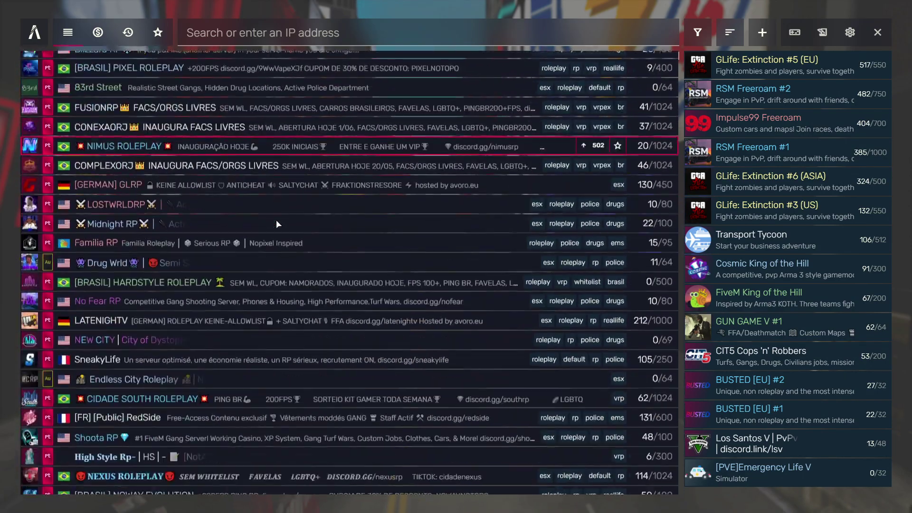
pyautogui.scroll(-6, 275, 223)
pyautogui.scroll(20, 269, 231)
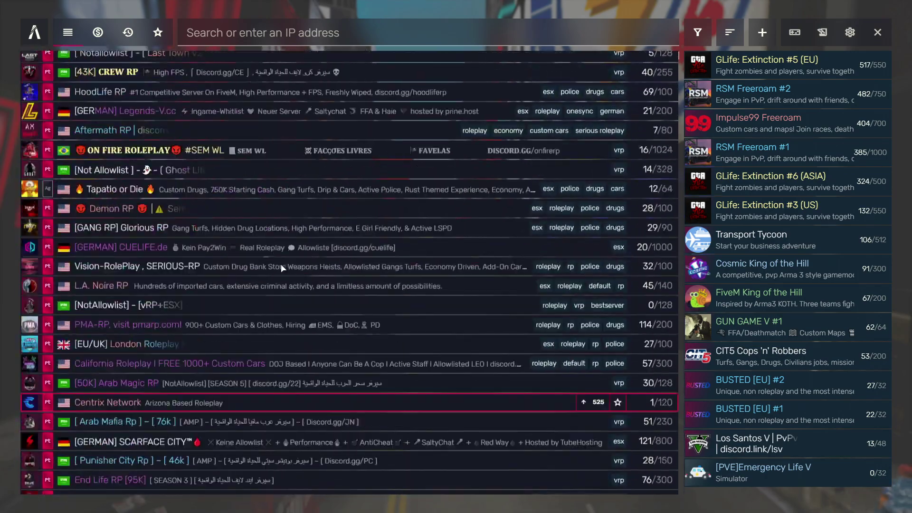
# Step: Examine the language and tag filters and the sorting options of the server list
pyautogui.click(702, 31)
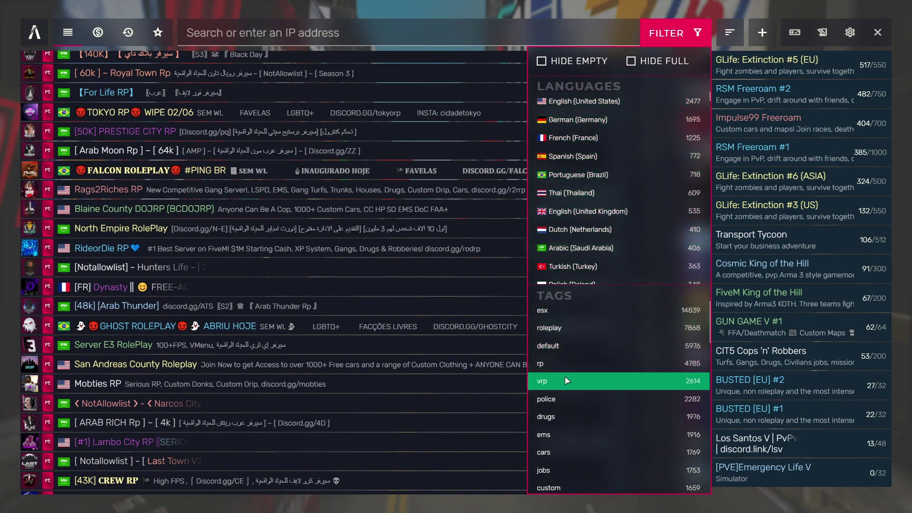
pyautogui.scroll(-3, 570, 380)
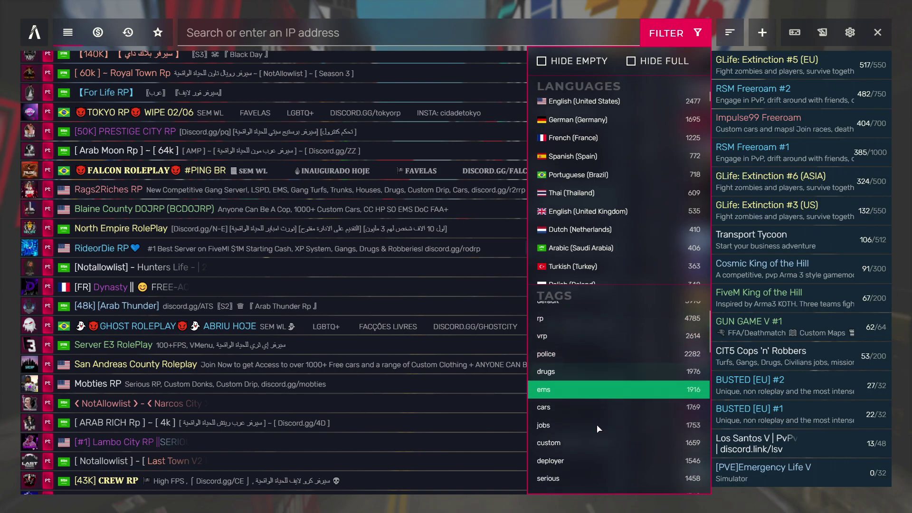
pyautogui.scroll(-5, 289, 269)
pyautogui.scroll(8, 269, 284)
pyautogui.scroll(4, 269, 280)
pyautogui.click(732, 34)
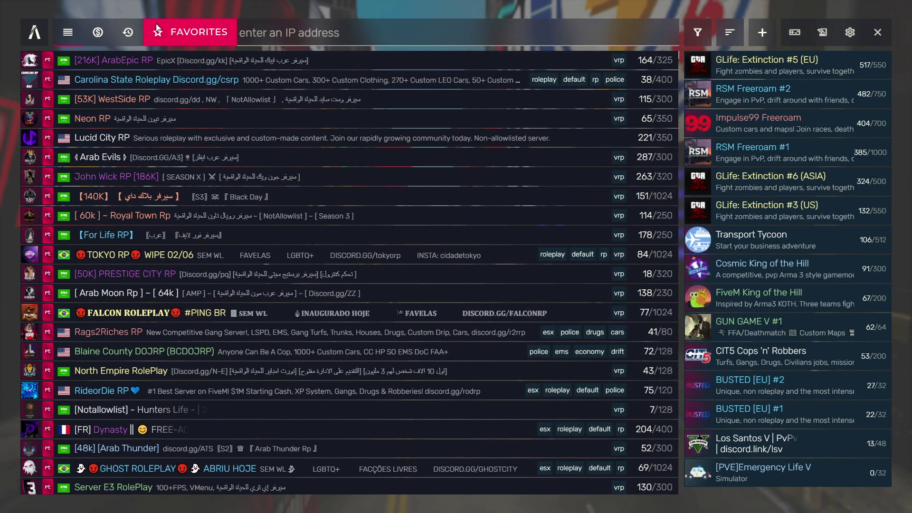
# Step: View the favorite servers and return to the full server list
pyautogui.click(161, 28)
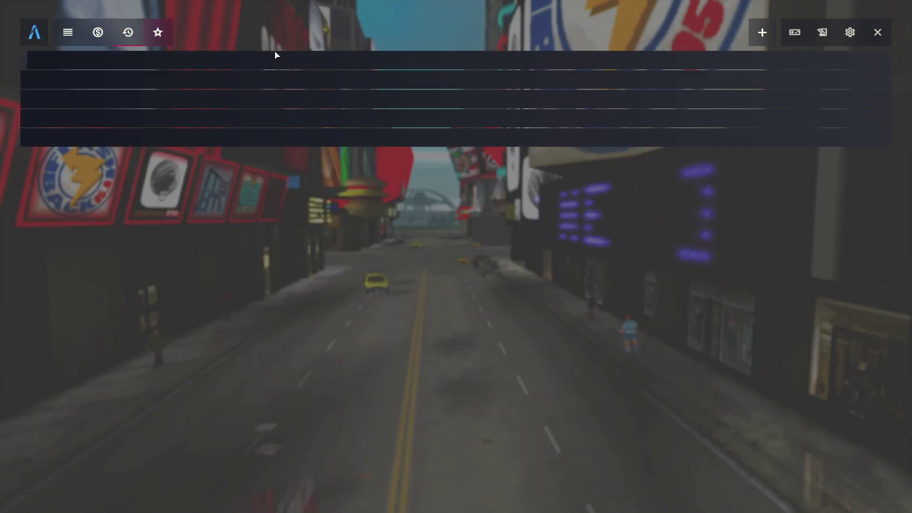
pyautogui.click(72, 37)
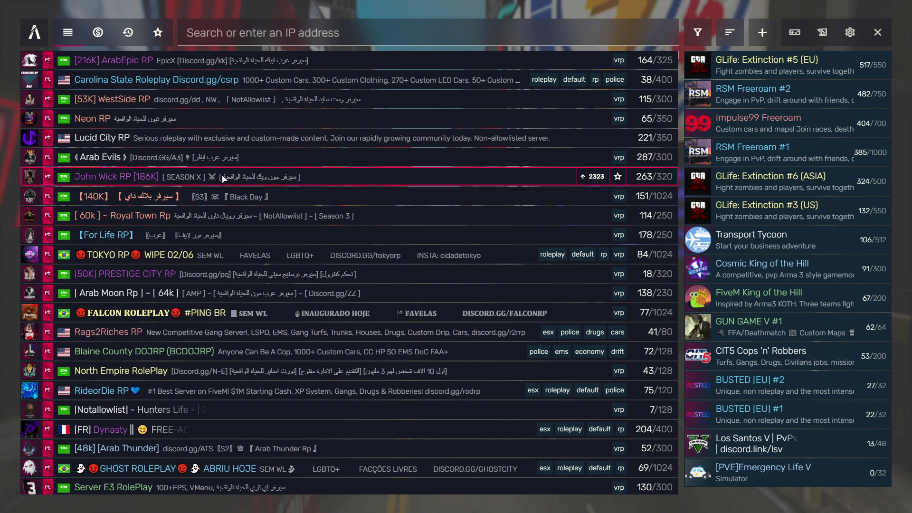
# Step: Browse further through the full server list, examining the servers' names, tags and player counts
pyautogui.scroll(-5, 394, 181)
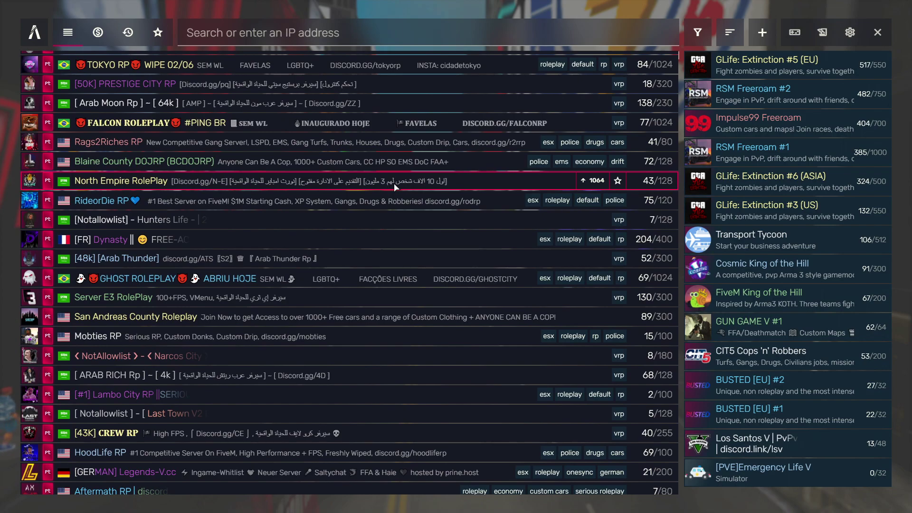
pyautogui.scroll(-3, 380, 214)
pyautogui.scroll(-6, 380, 233)
pyautogui.scroll(-3, 369, 250)
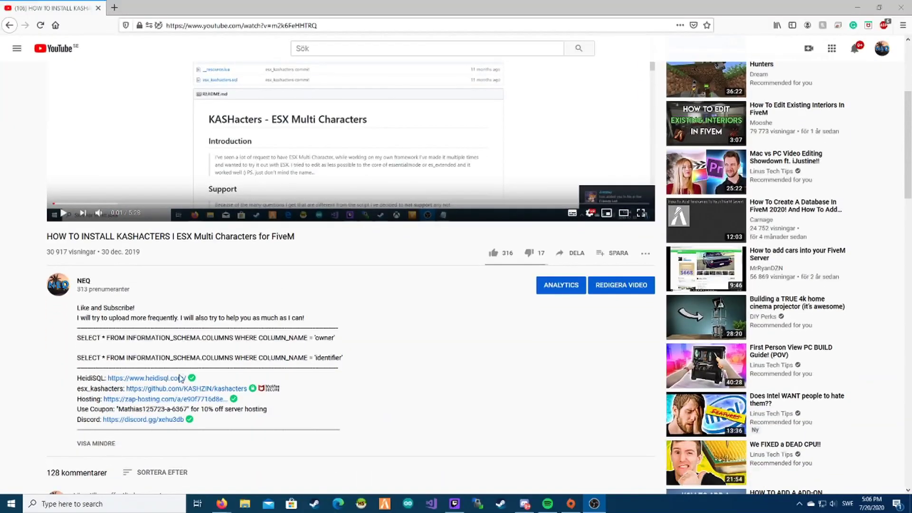
# Step: Switch to the browser, open the ZAP-Hosting link in the video description and examine the FiveM Mod (Linux) location, slot and memory options
pyautogui.click(165, 396)
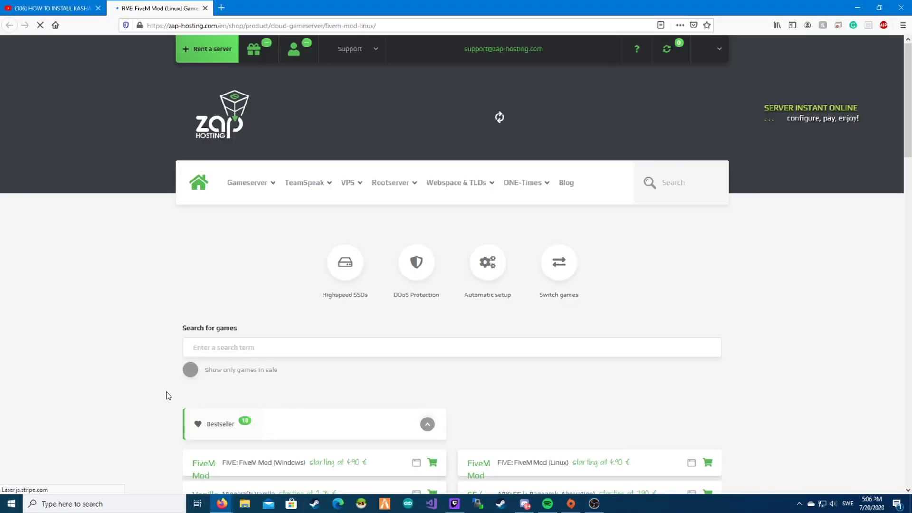
pyautogui.scroll(-5, 305, 333)
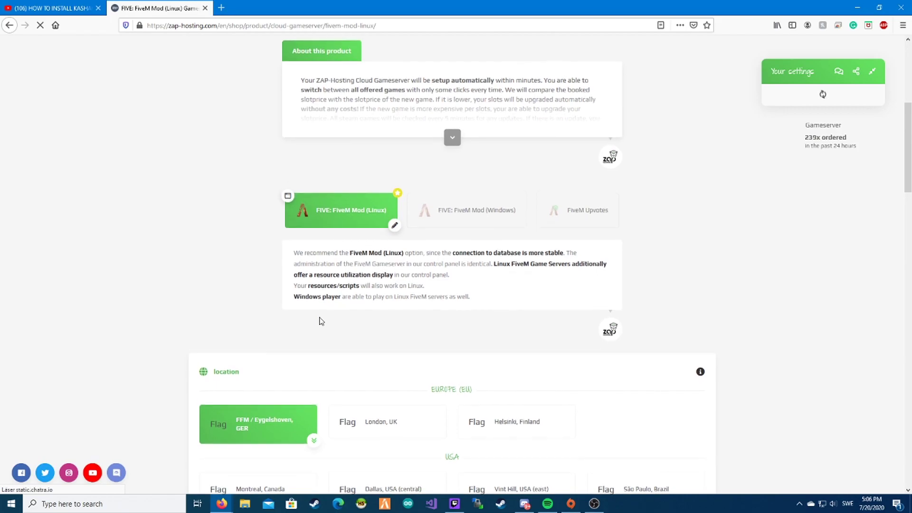
pyautogui.scroll(-9, 320, 321)
pyautogui.click(253, 336)
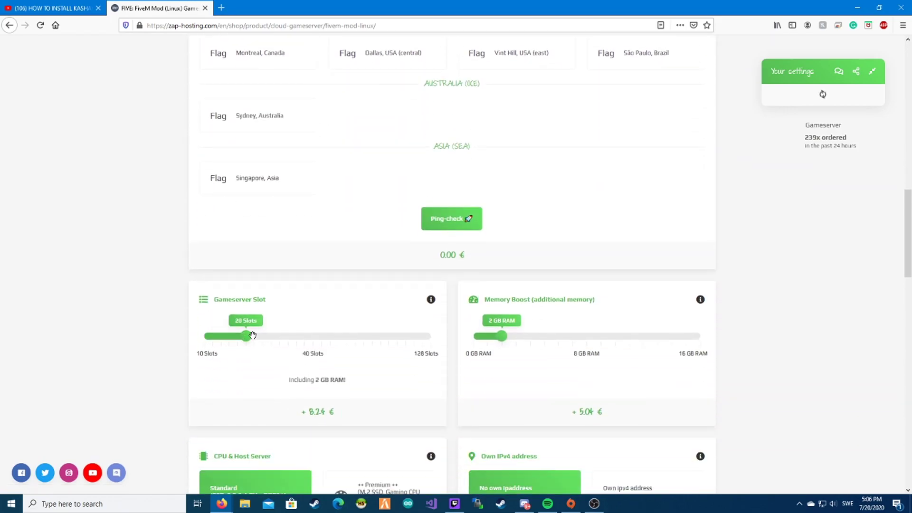
pyautogui.scroll(-8, 415, 326)
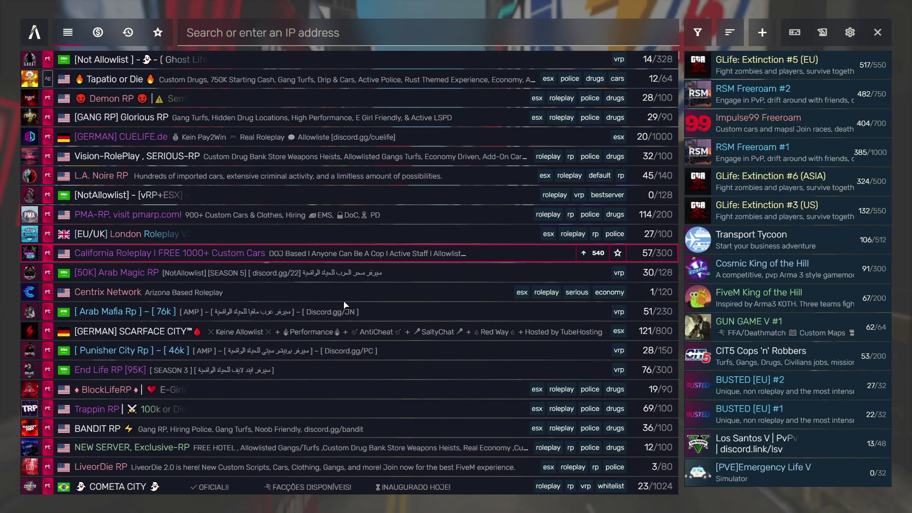
# Step: Return to the FiveM client and continue looking through the available roleplay servers
pyautogui.scroll(-3, 344, 300)
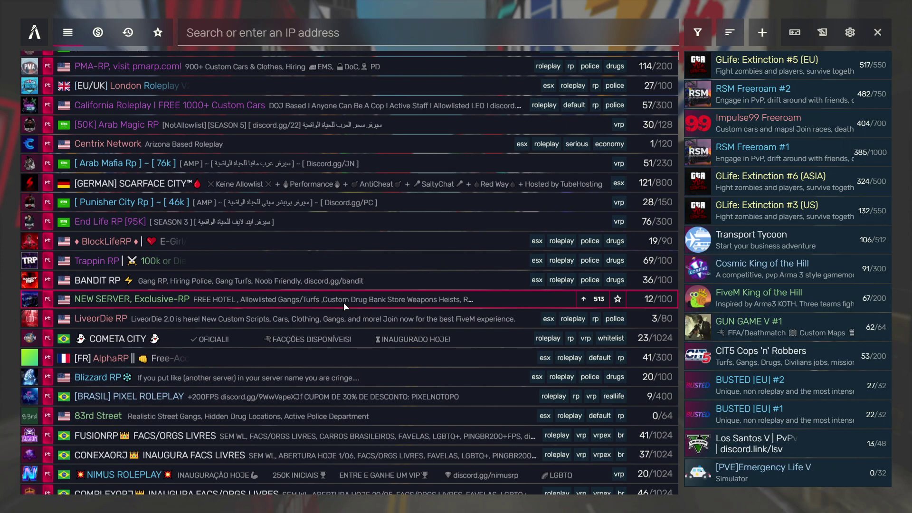